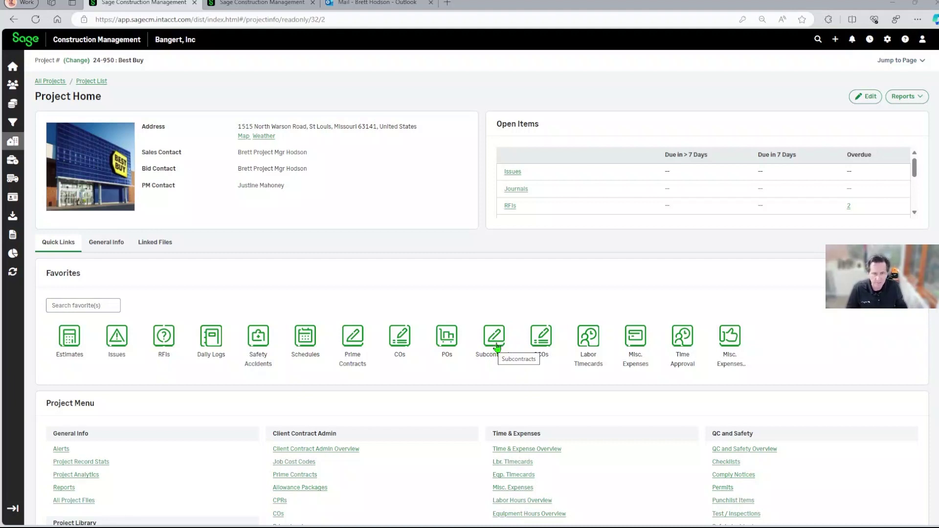
Open subcontract 005 (Plumbing Award, $215,000.00 open balance) from the project's Subcontracts list
click(495, 343)
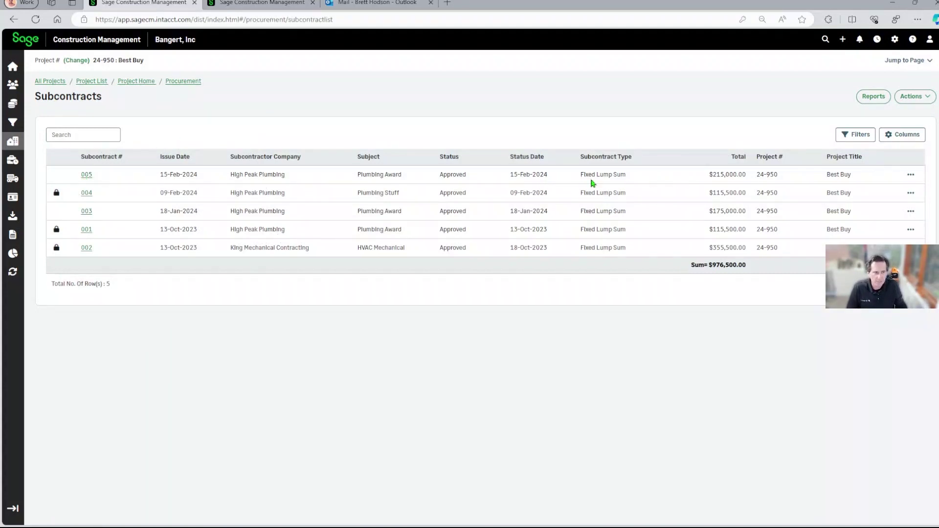
click(86, 175)
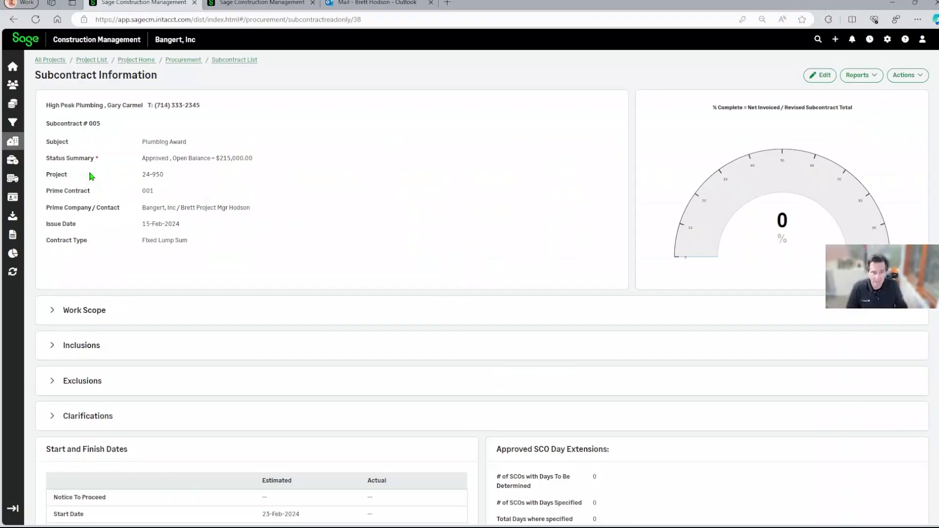
Generate the Subcontract Details report with export option Save PDF to Linked Files
click(868, 77)
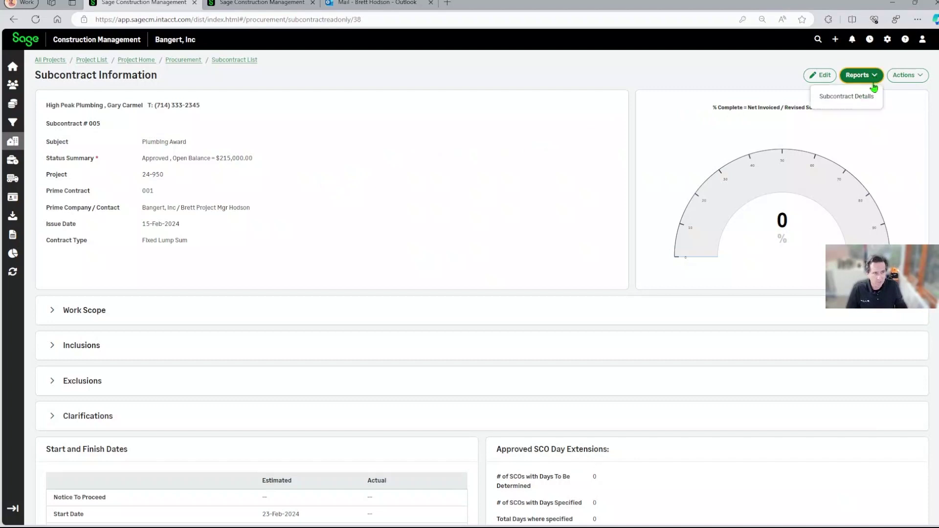
click(849, 100)
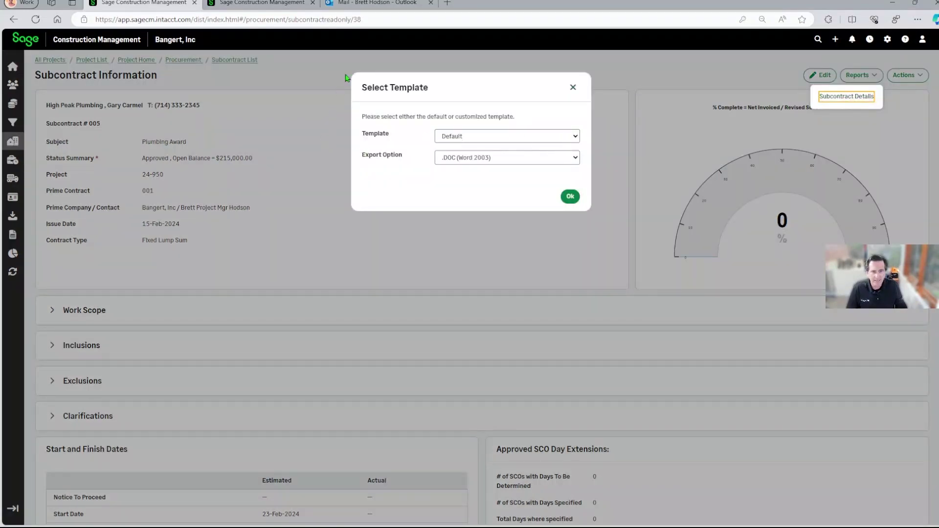
click(464, 159)
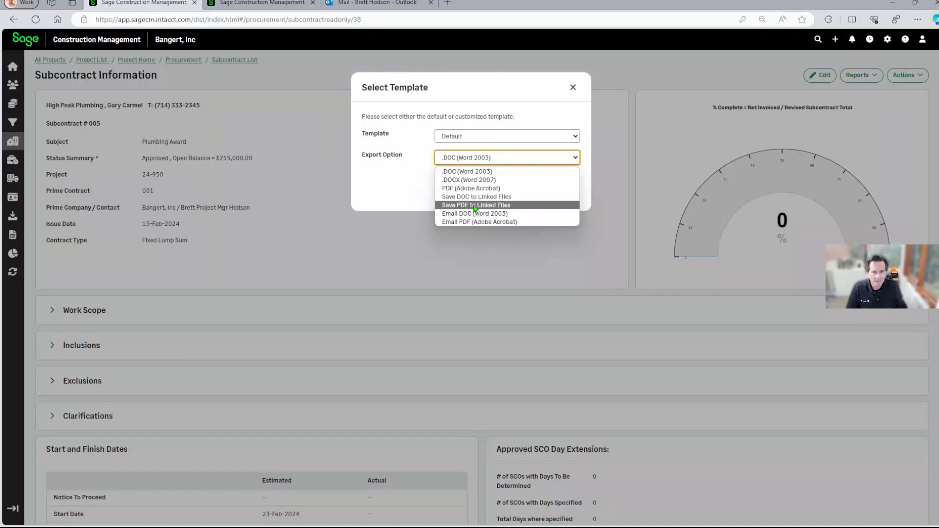
click(489, 205)
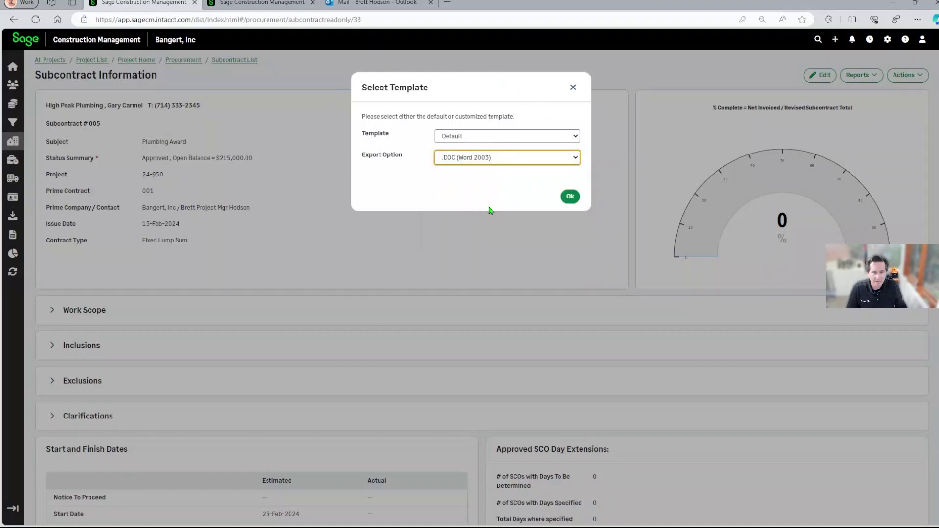
click(567, 197)
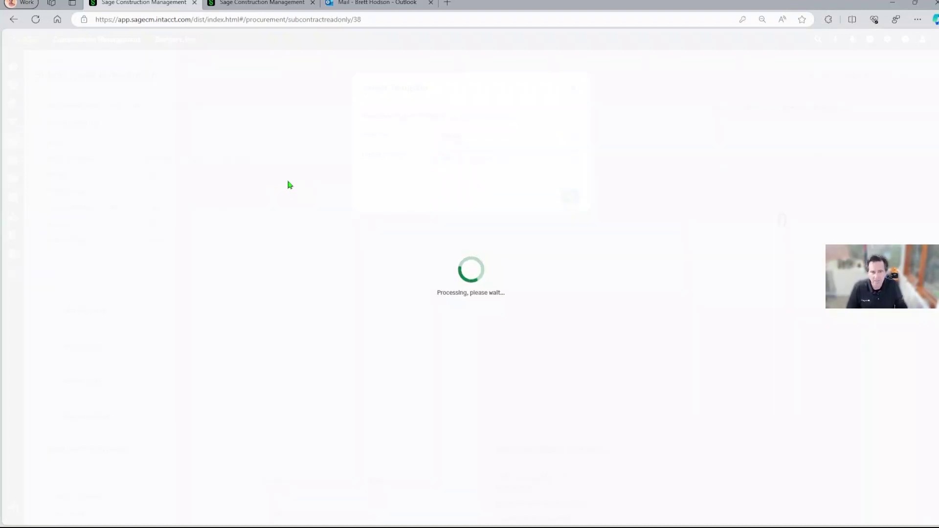
Open the e-sign info page for the linked SubcontractDetails_005 PDF from its Action menu
scroll(290, 185, down, 15)
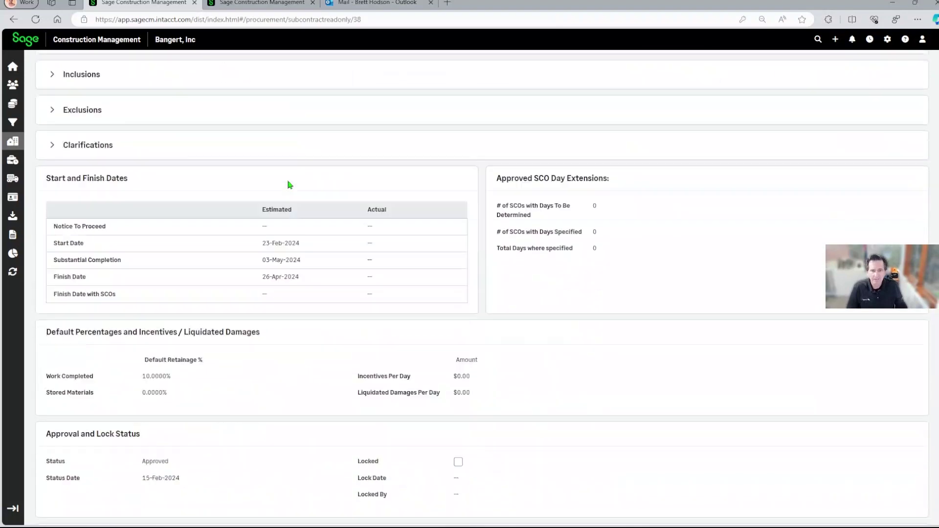
scroll(290, 185, down, 9)
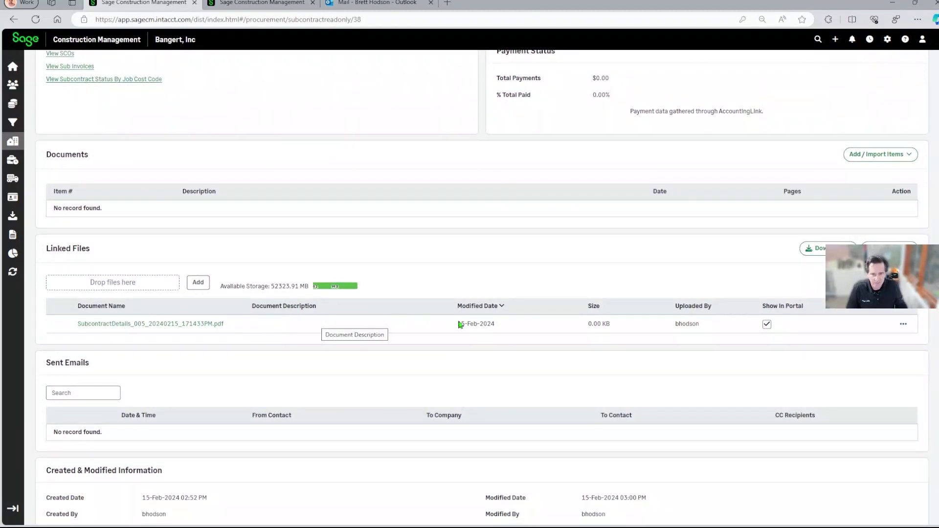
click(905, 325)
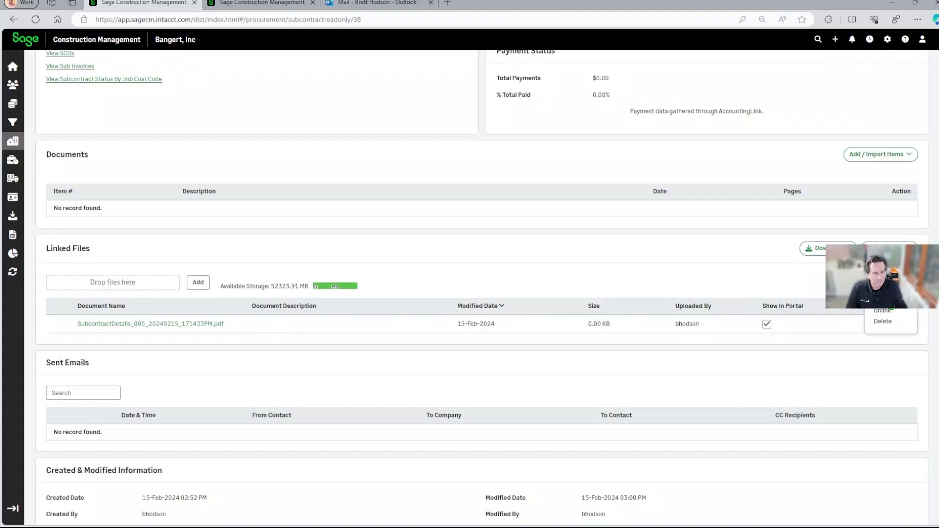
click(882, 299)
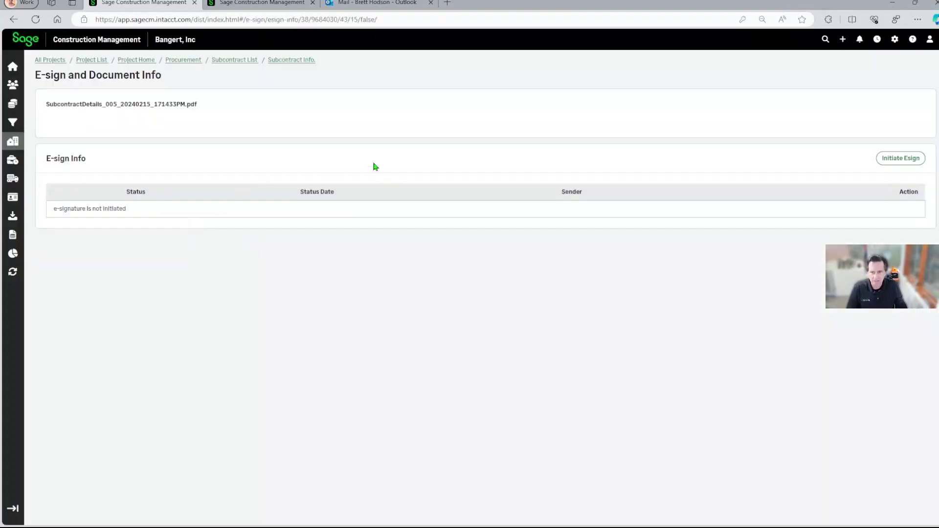
Initiate an e-sign request with sequential signers and switch Signer 2's email to the company address
click(897, 158)
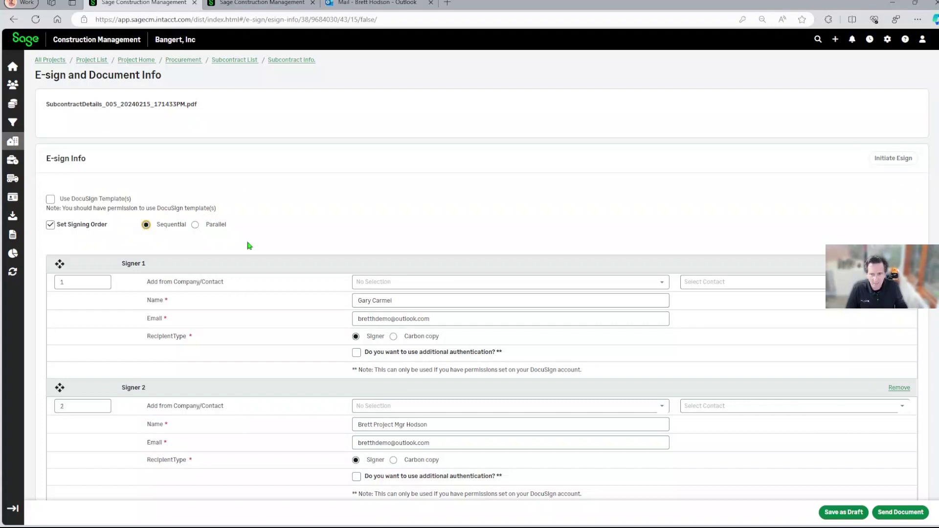
scroll(249, 242, down, 3)
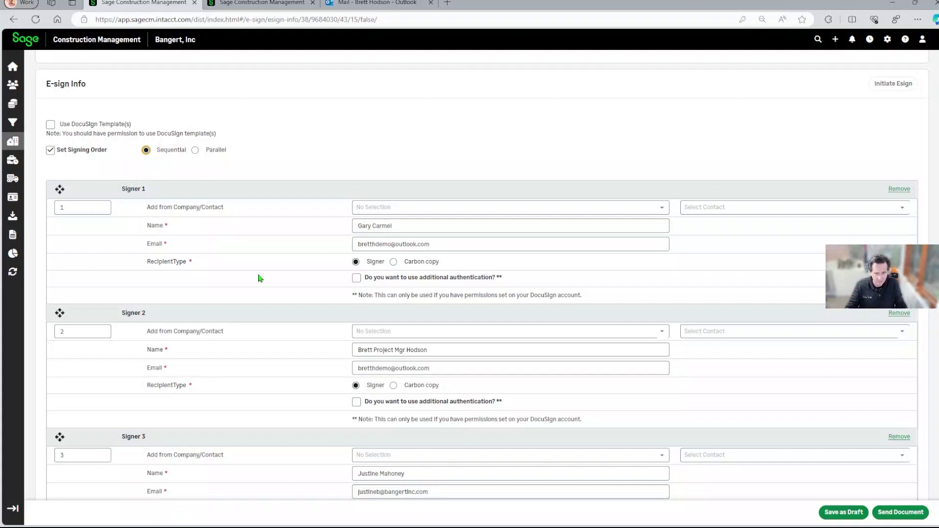
click(447, 369)
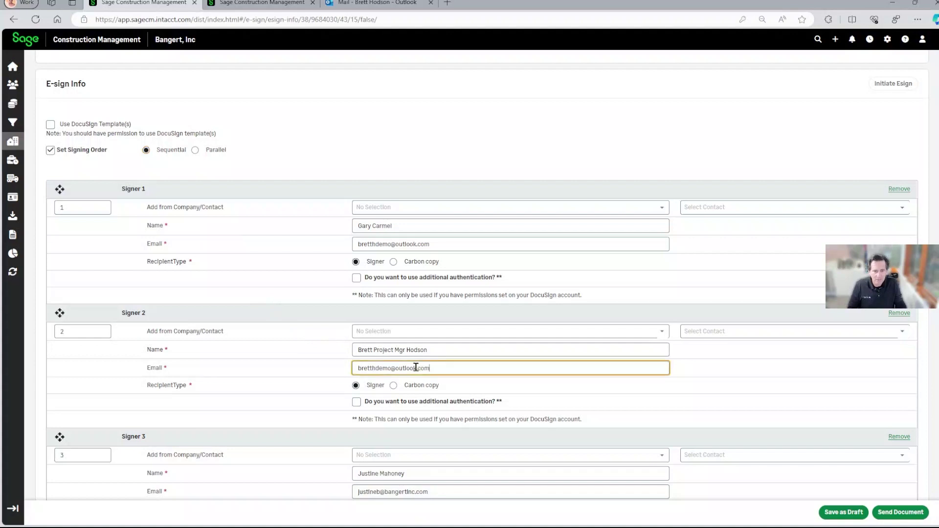
triple_click(416, 368)
text(bret)
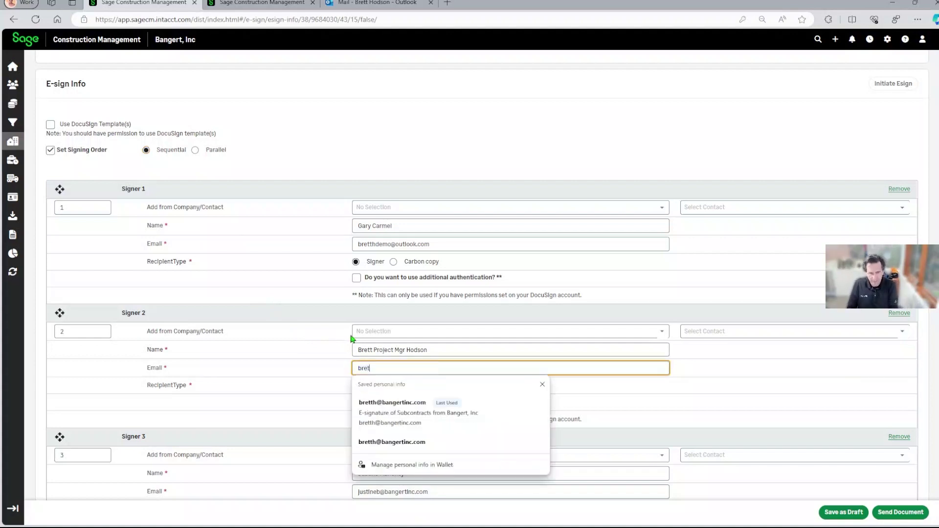
text(th)
key(Tab)
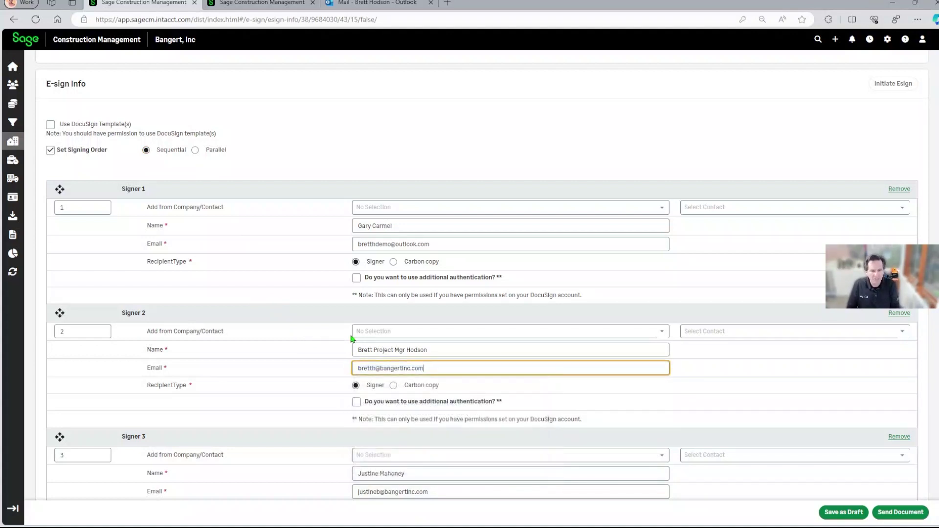
click(272, 375)
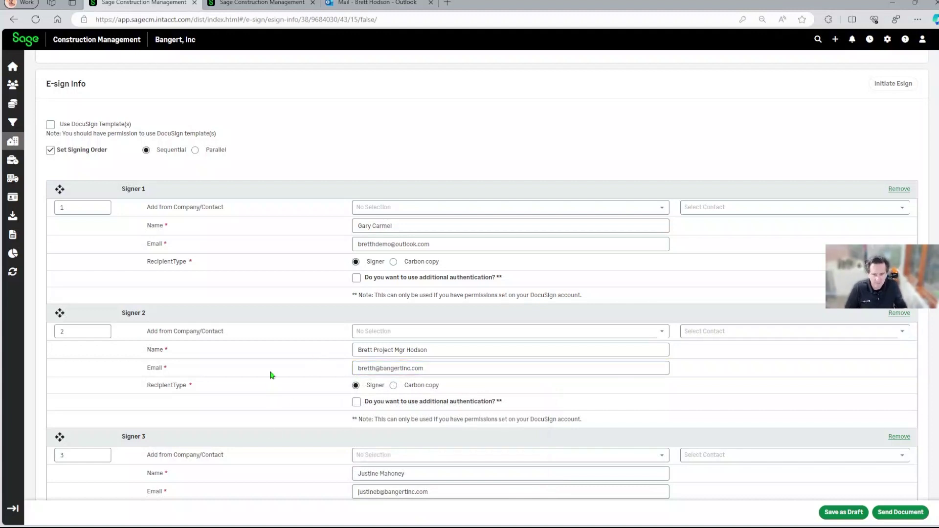
Remove Signer 3, leaving subcontractor and project manager, and review the default subject and message
scroll(272, 371, down, 2)
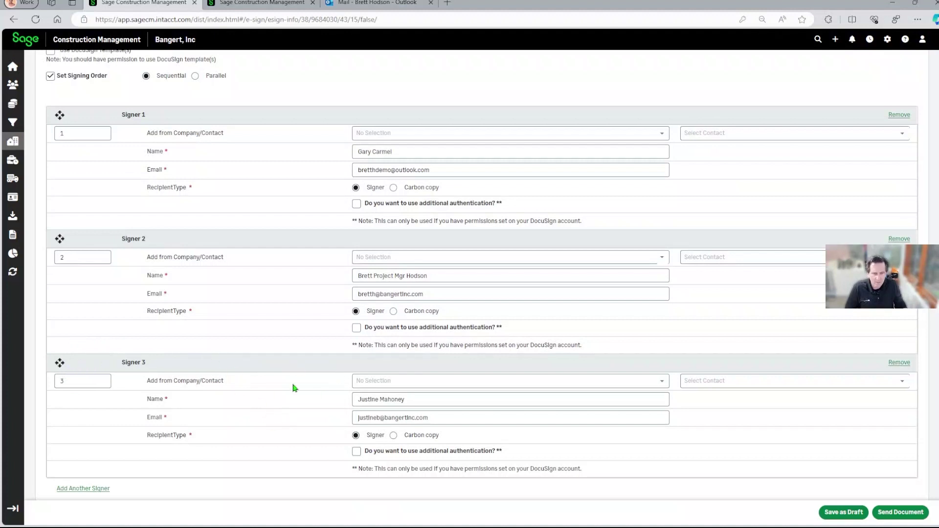
click(899, 362)
scroll(828, 361, up, 1)
scroll(824, 361, down, 3)
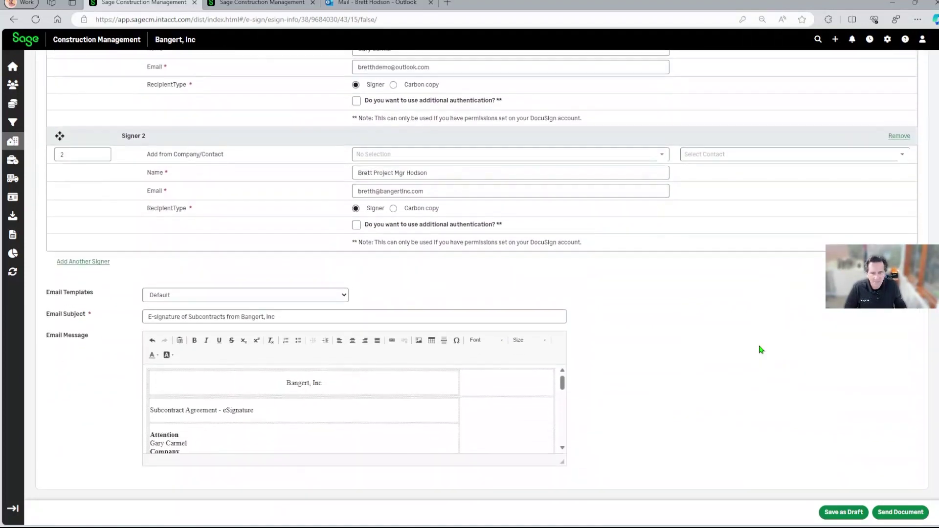
Send the document for signatures and bring the Outlook inbox window full-screen
click(900, 511)
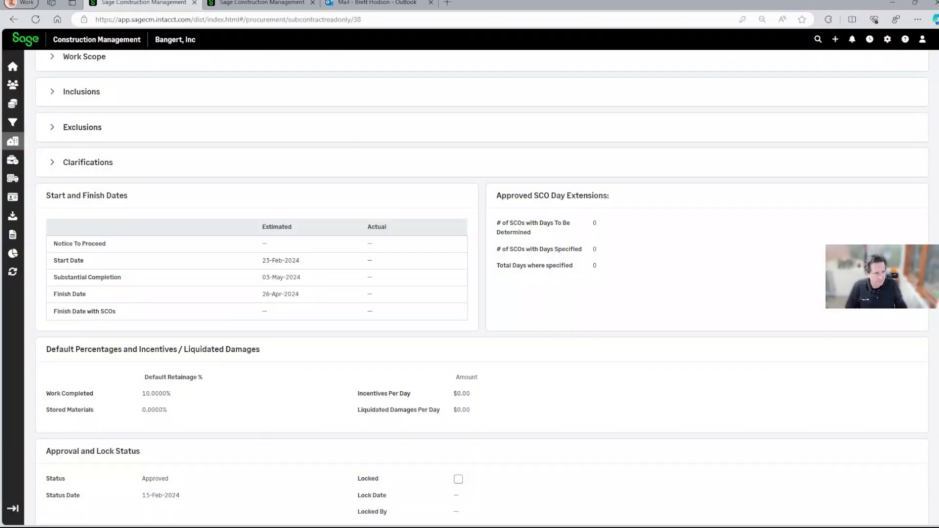
drag(938, 76, 300, 68)
double_click(300, 63)
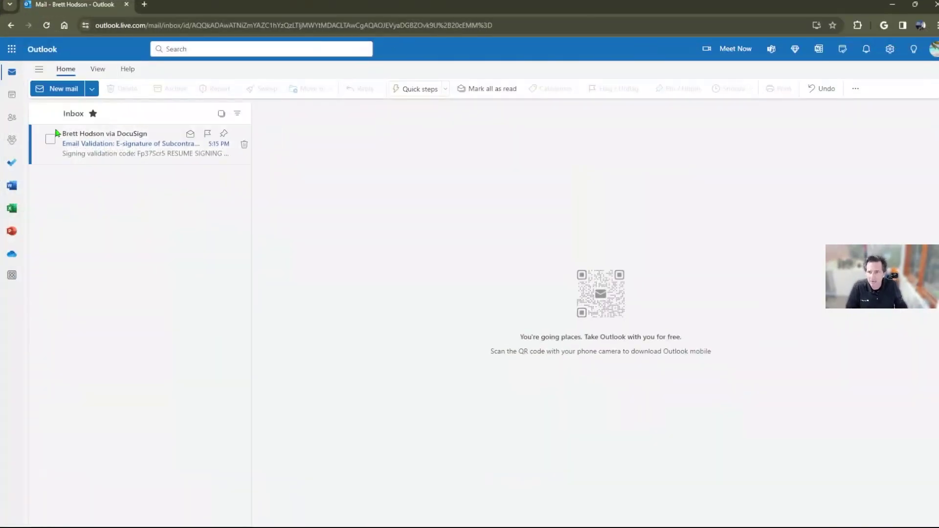
Open the DocuSign validation email in the Outlook inbox and scroll to its validation code
click(87, 153)
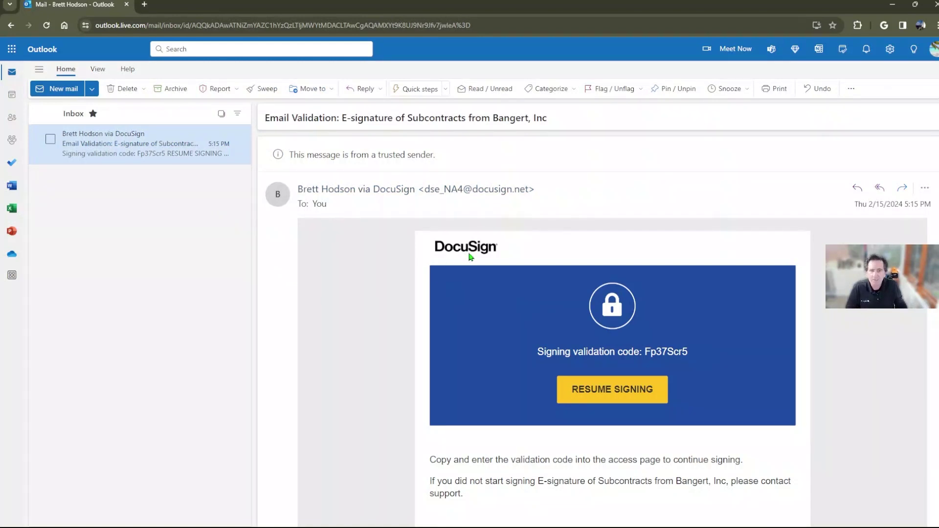
scroll(707, 291, down, 1)
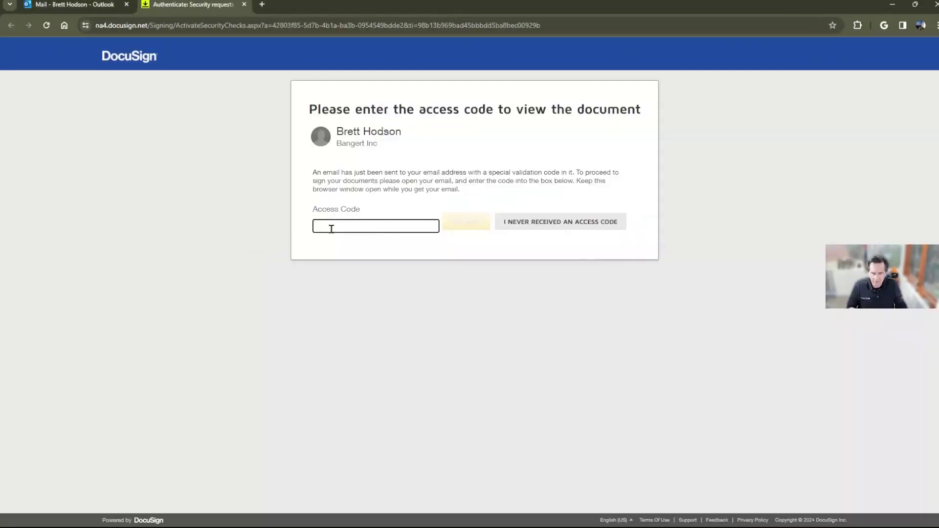
Enter the copied code as the access code, validate it, and continue into the signing view
click(466, 224)
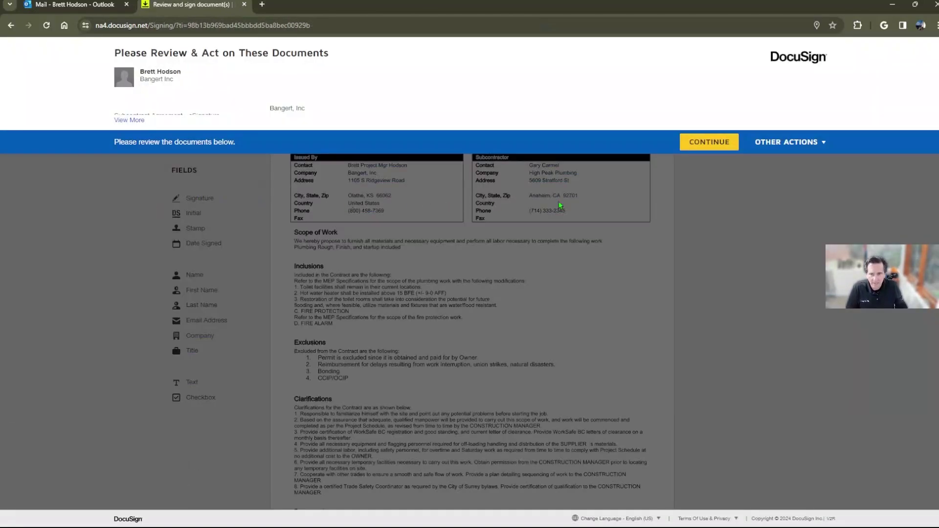
key(Return)
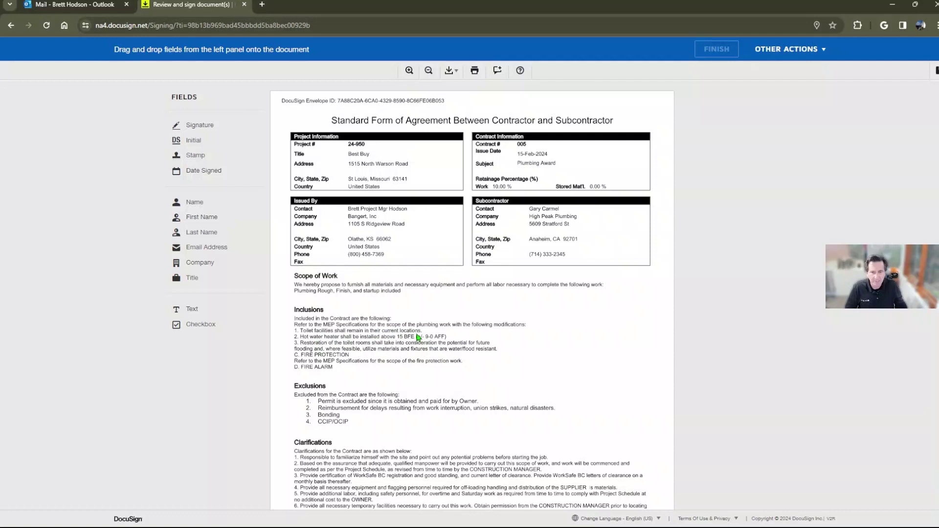
Sign the subcontractor By line, add the 2/15/2024 date, finish, and decline DocuSign login
scroll(473, 342, down, 1)
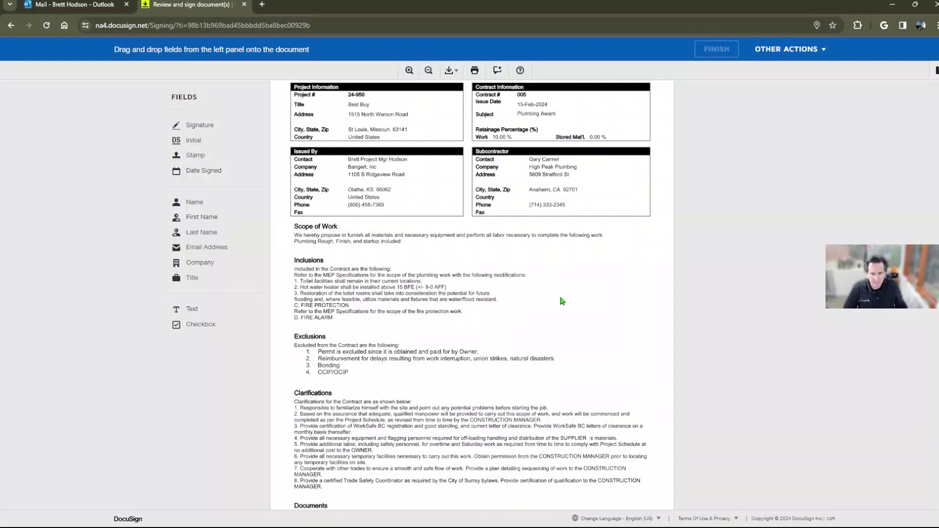
scroll(561, 300, down, 4)
scroll(560, 300, down, 5)
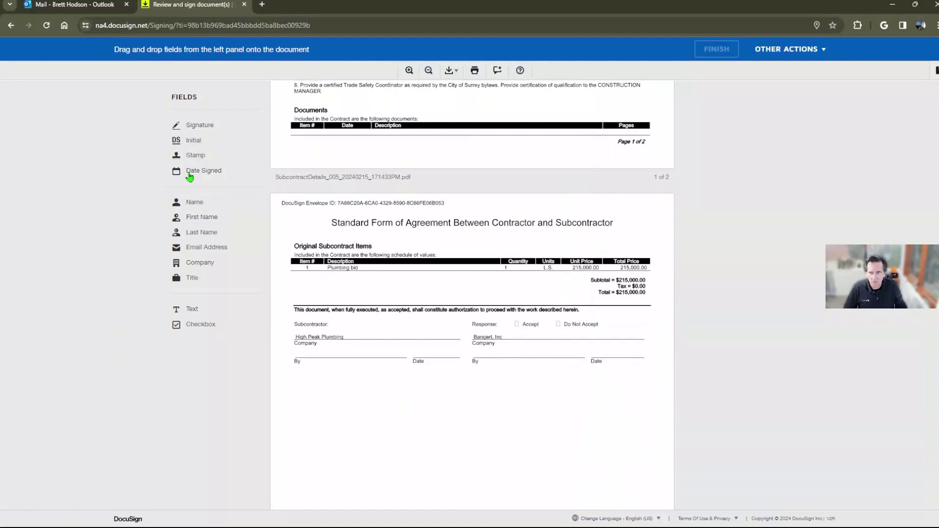
mouse_move(198, 126)
mouse_down()
mouse_move(293, 356)
mouse_move(300, 350)
mouse_up()
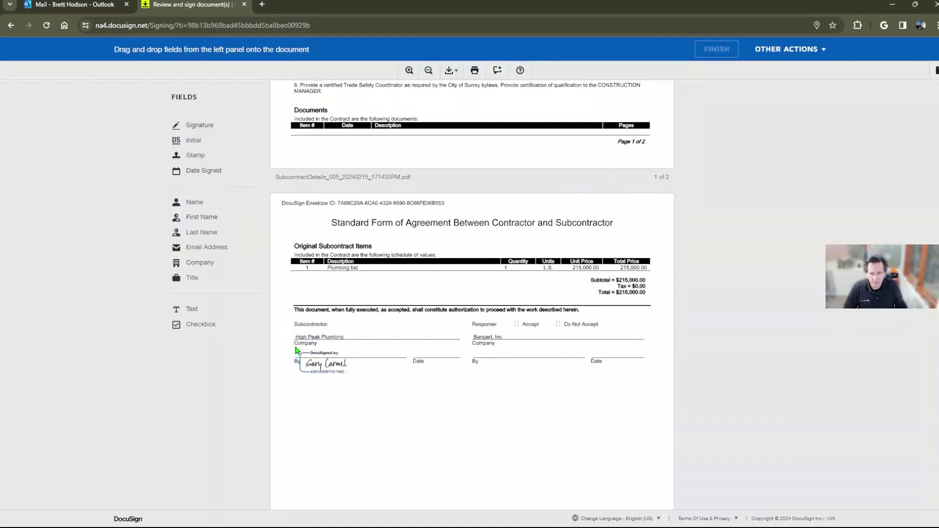
drag(351, 374, 402, 397)
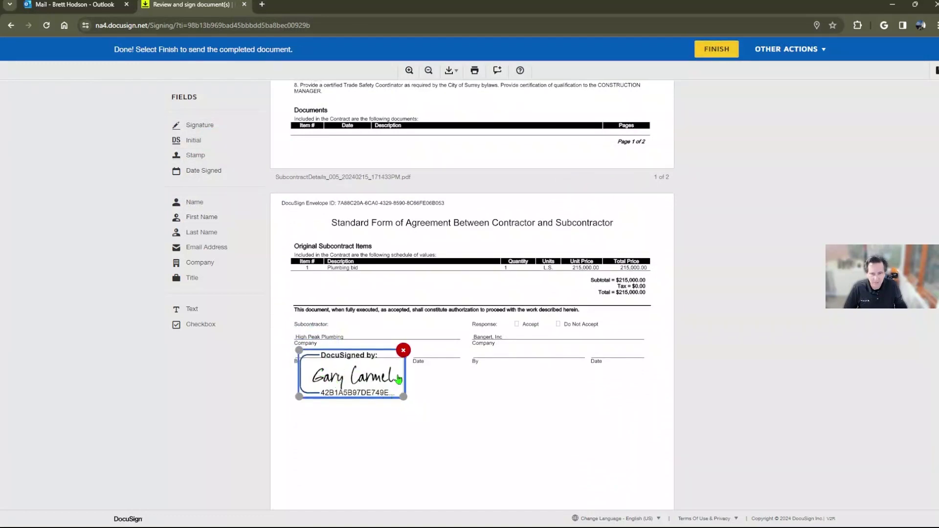
drag(196, 170, 415, 349)
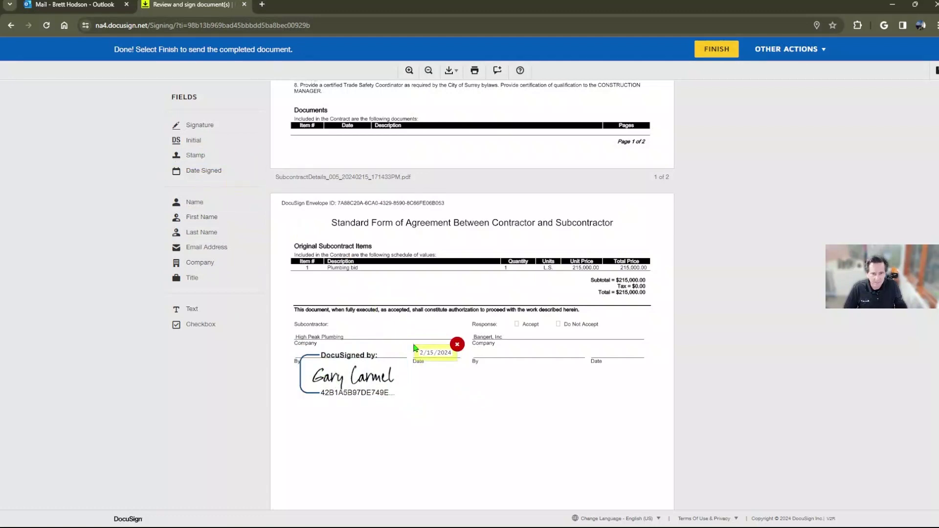
click(716, 49)
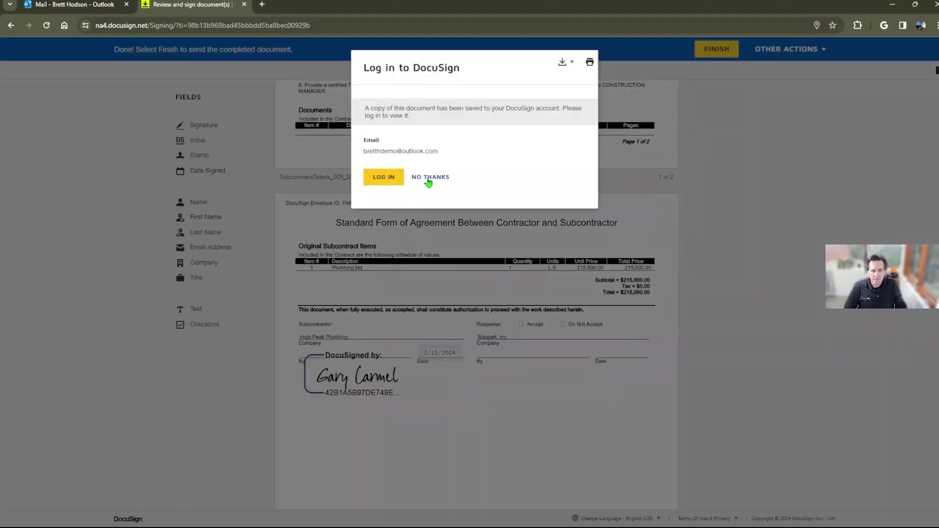
click(429, 178)
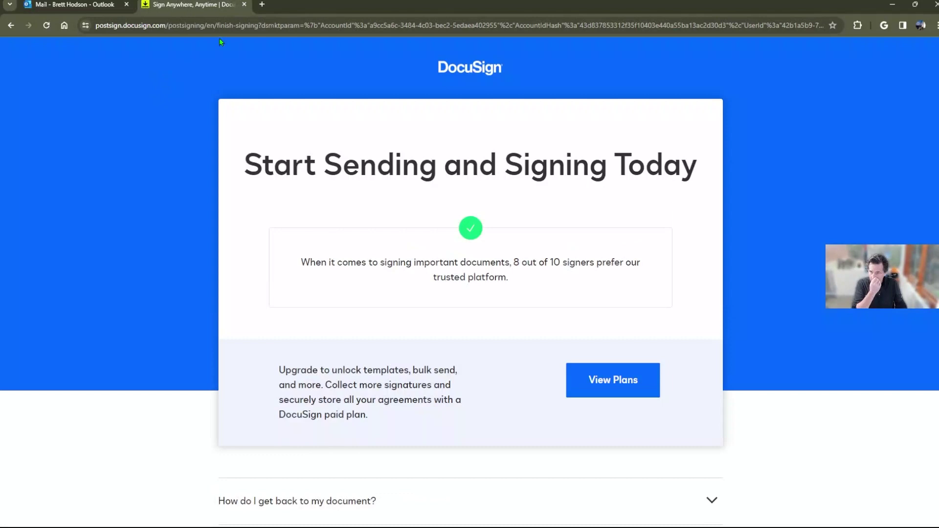
Open the project manager's DocuSign validation email in Outlook, select its code, and resume signing
drag(315, 5, 938, 122)
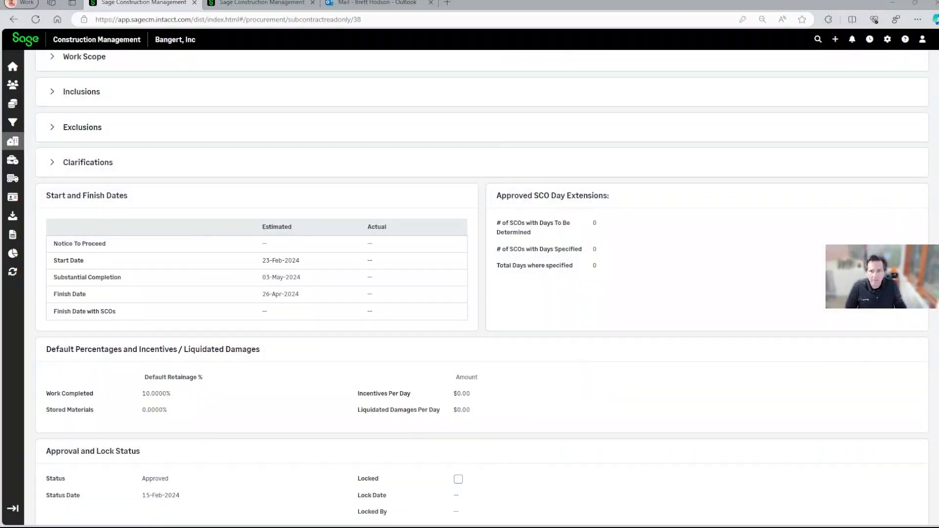
click(364, 3)
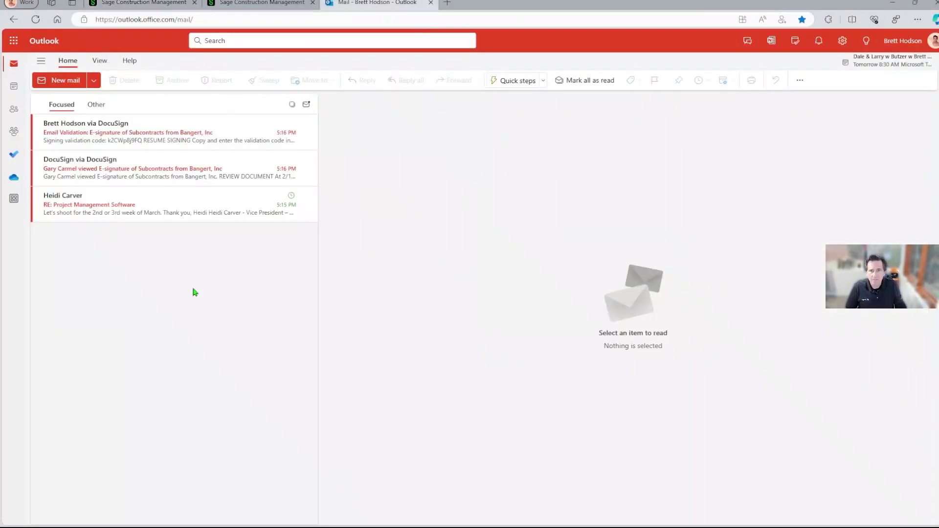
click(61, 138)
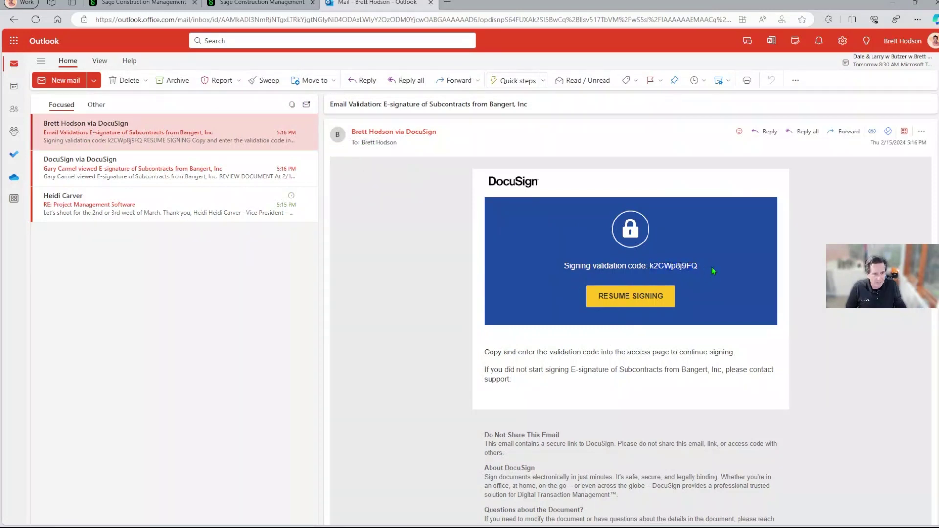
drag(711, 269, 649, 266)
click(622, 304)
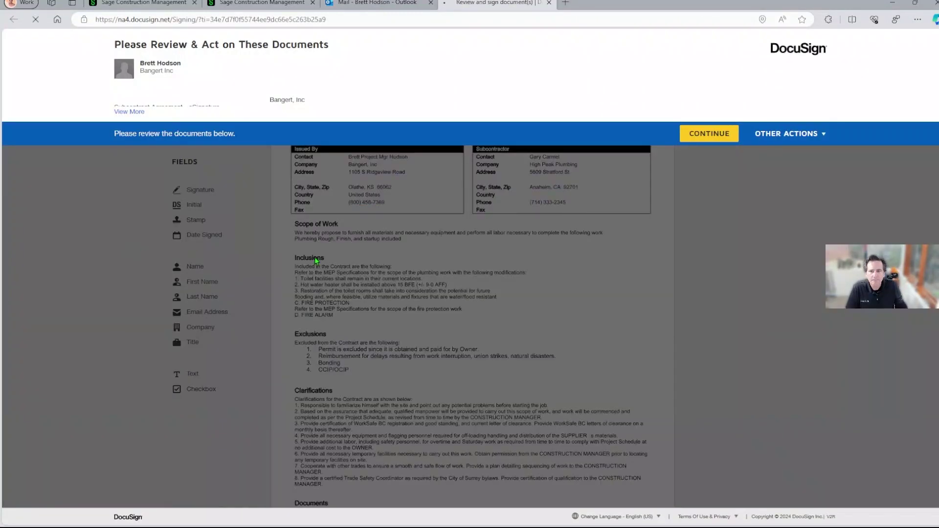
Sign the contractor's By line as project manager, date it 2/15/2024, and finish signing
scroll(743, 277, down, 5)
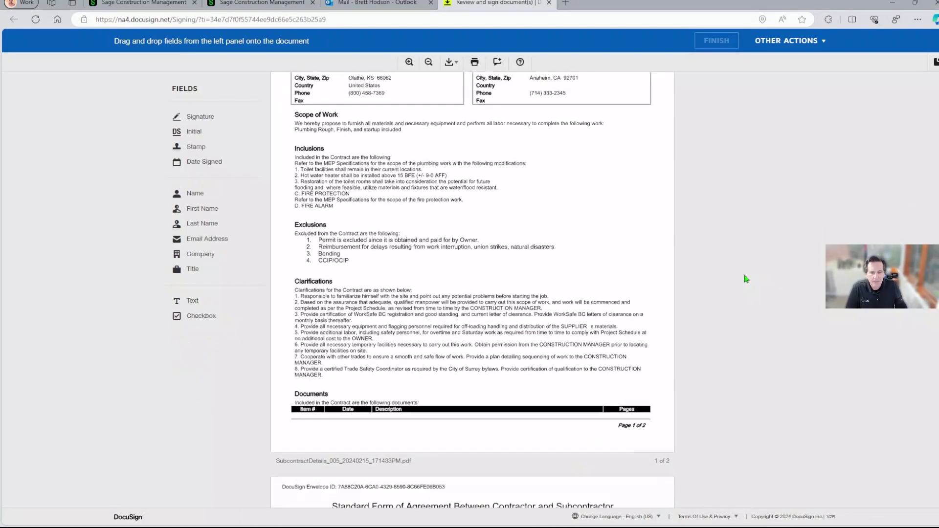
scroll(745, 279, down, 1)
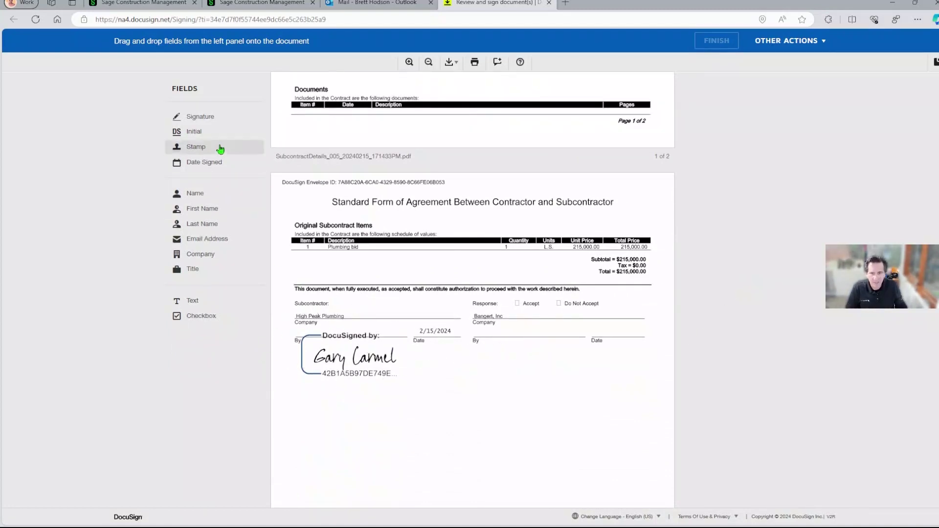
mouse_move(195, 117)
mouse_down()
mouse_move(454, 298)
mouse_move(477, 333)
mouse_up()
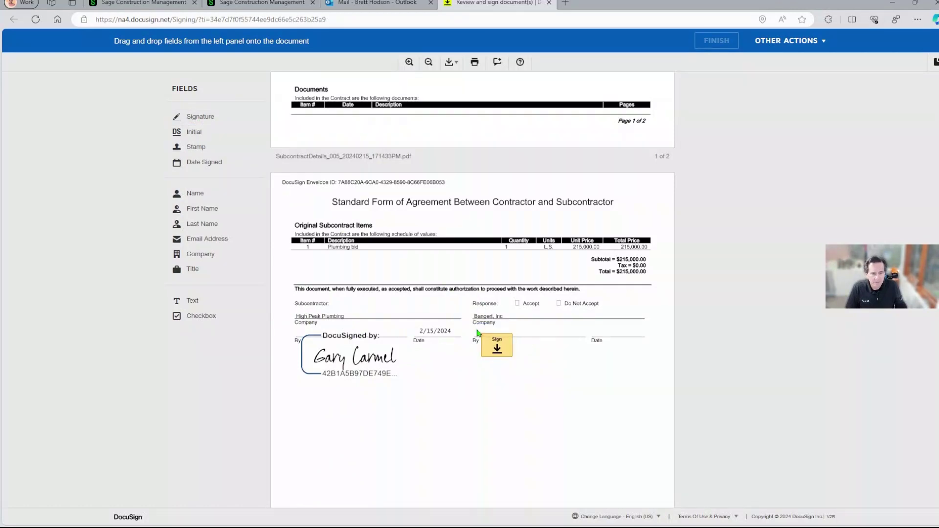
click(305, 296)
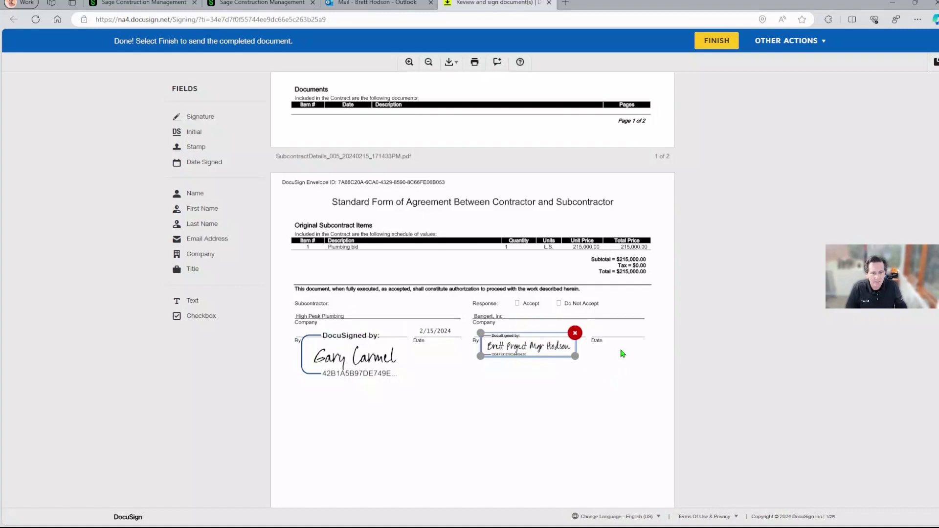
click(619, 339)
drag(191, 163, 601, 330)
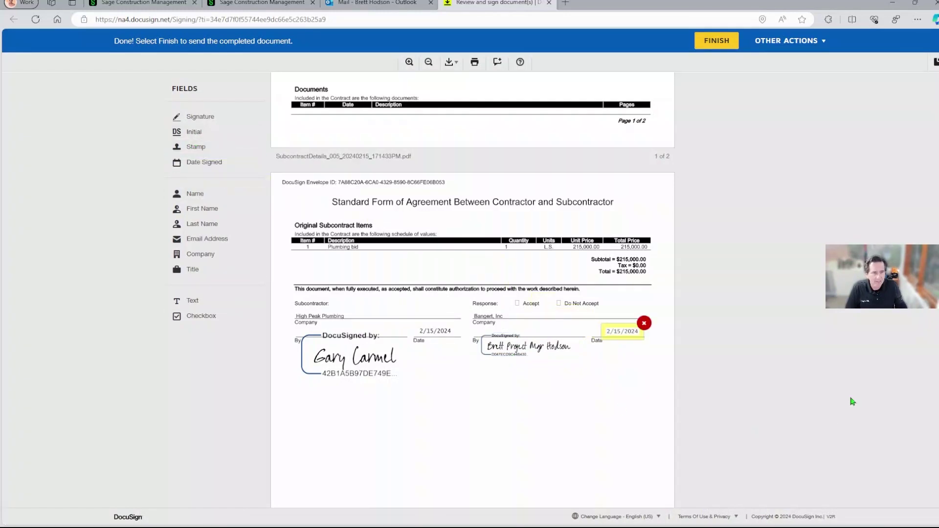
click(715, 42)
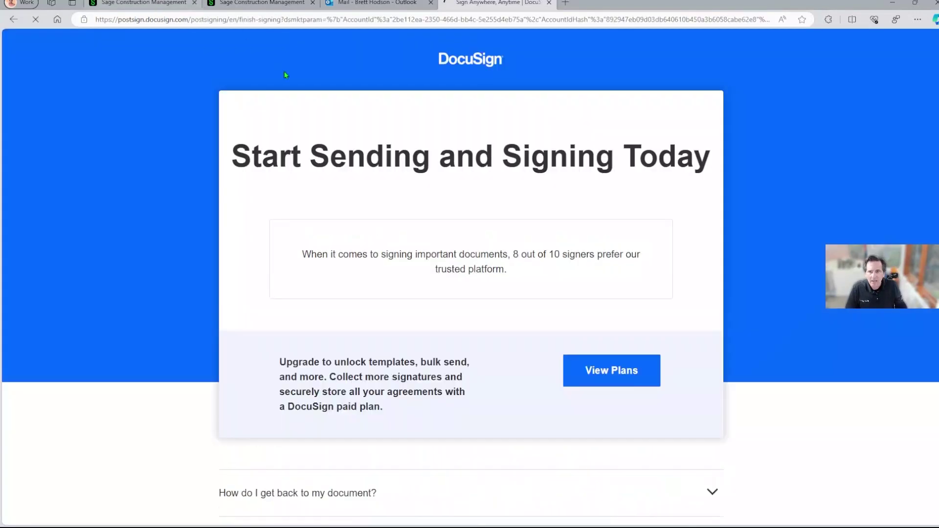
Return to subcontract 005 in Sage and open its linked subcontract PDF
click(139, 3)
scroll(170, 133, up, 5)
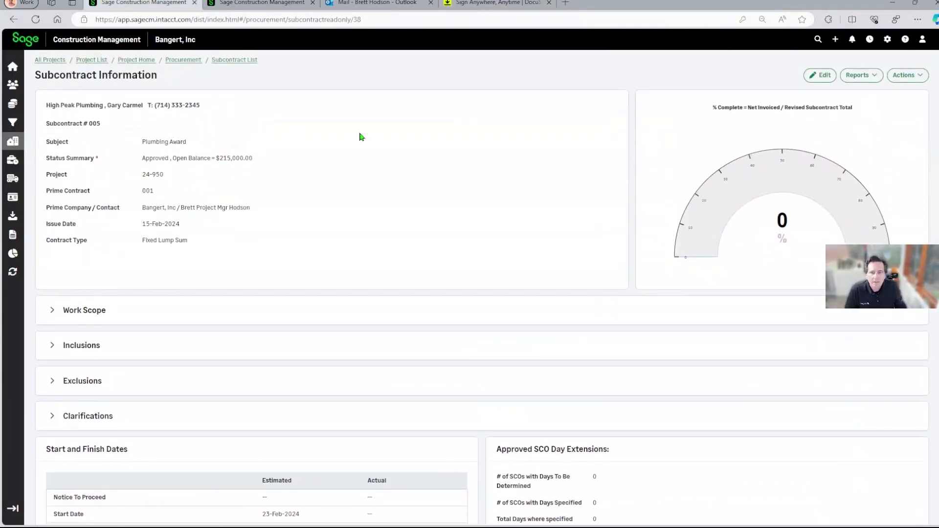
scroll(391, 137, down, 15)
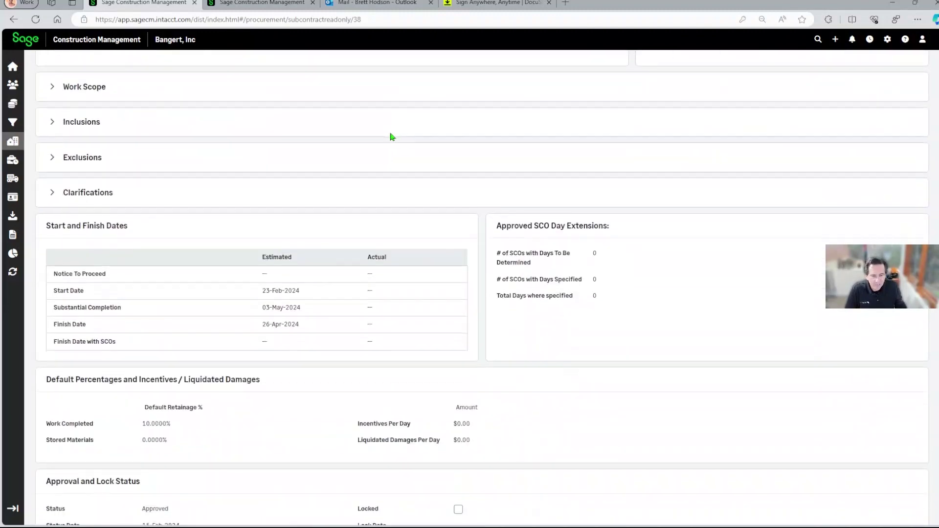
scroll(391, 137, down, 10)
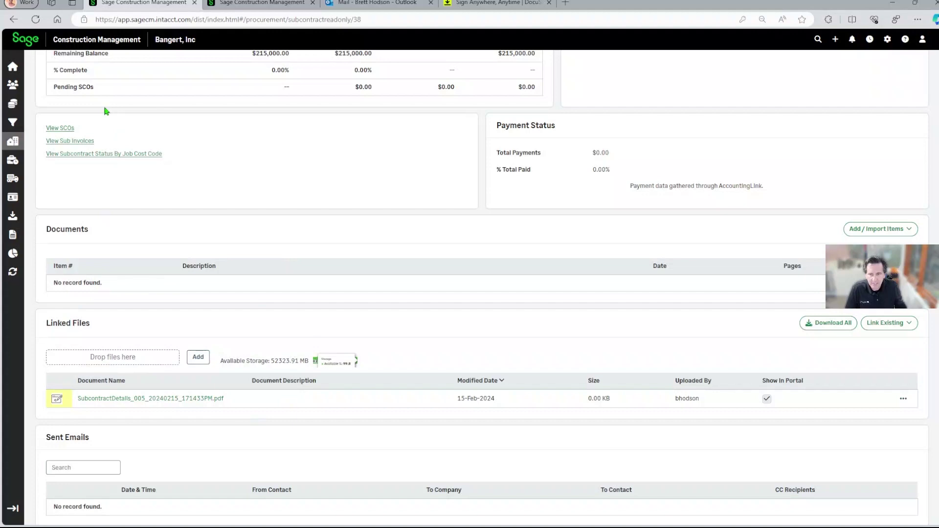
click(138, 400)
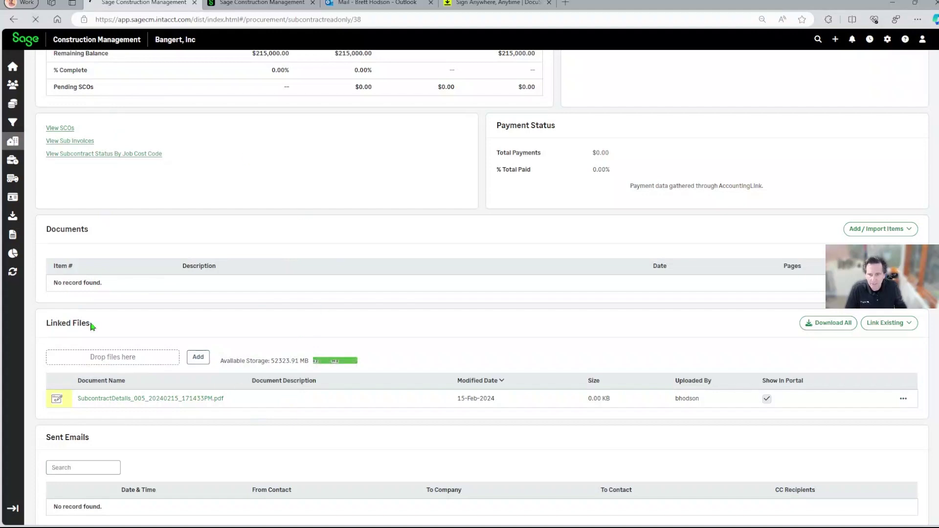
View the e-signed version of the linked PDF from its options menu
scroll(147, 410, down, 12)
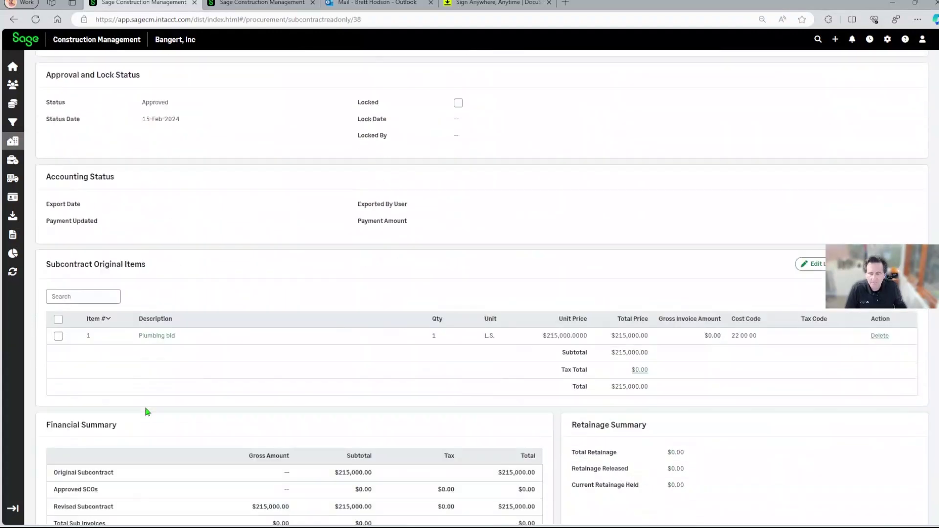
scroll(147, 410, down, 8)
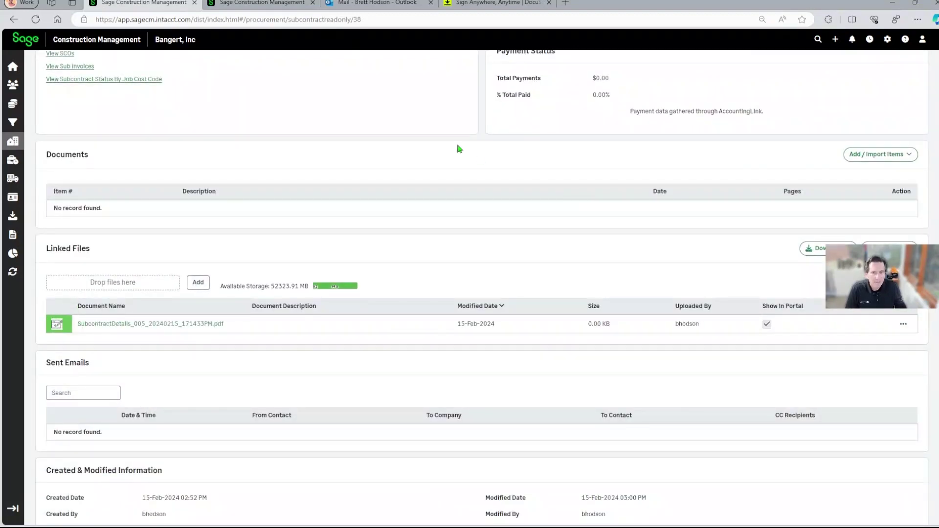
click(902, 324)
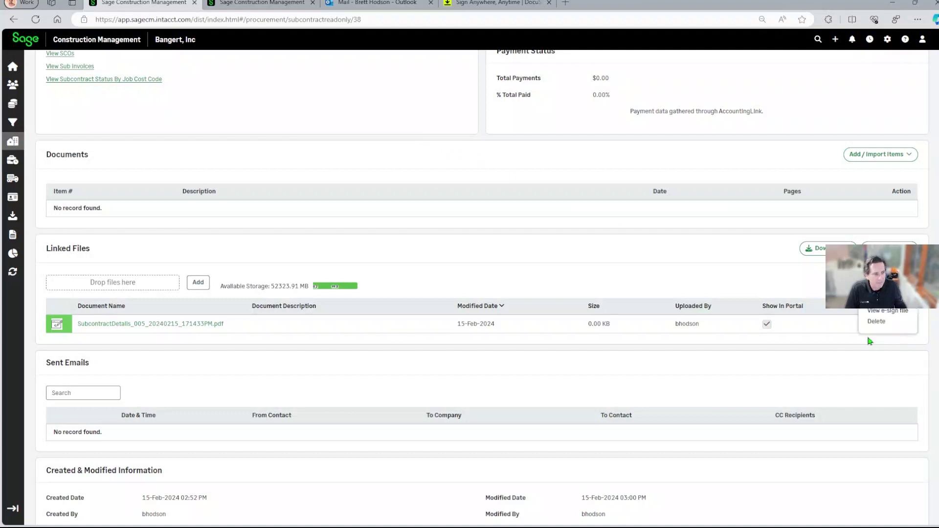
click(878, 315)
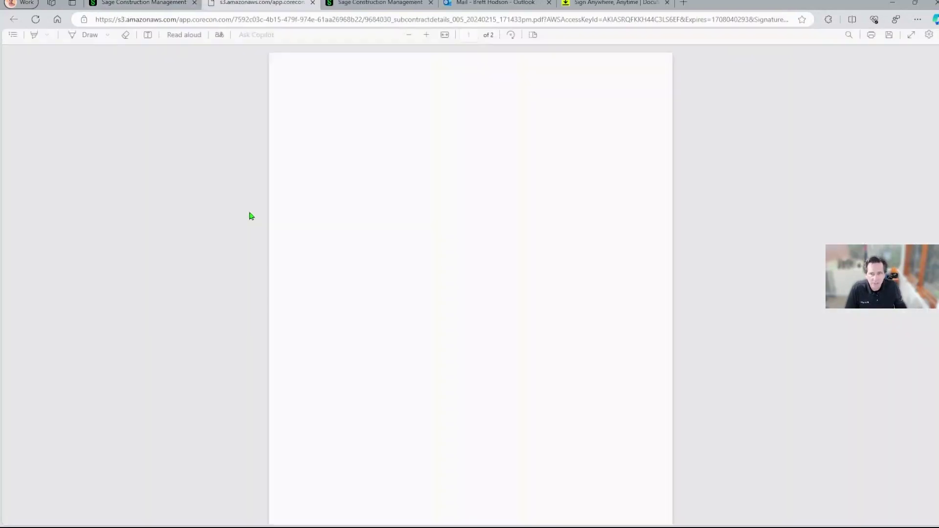
Check page 2 of the signed PDF for both signatures dated 2/15/2024, then return to Sage
scroll(339, 226, down, 8)
scroll(339, 226, down, 2)
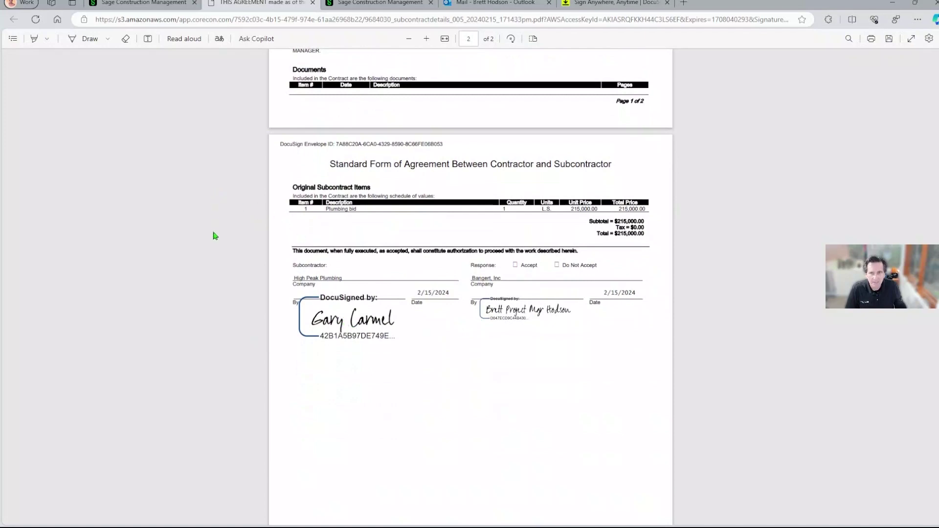
click(345, 3)
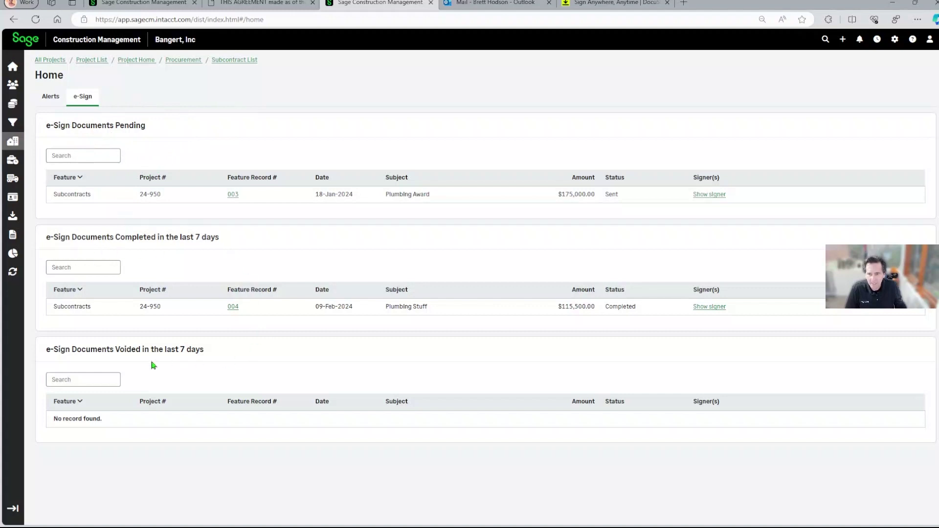
Refresh e-Sign lists, confirm both 005 signers completed, review 003's signers, then minimize Sage
click(35, 19)
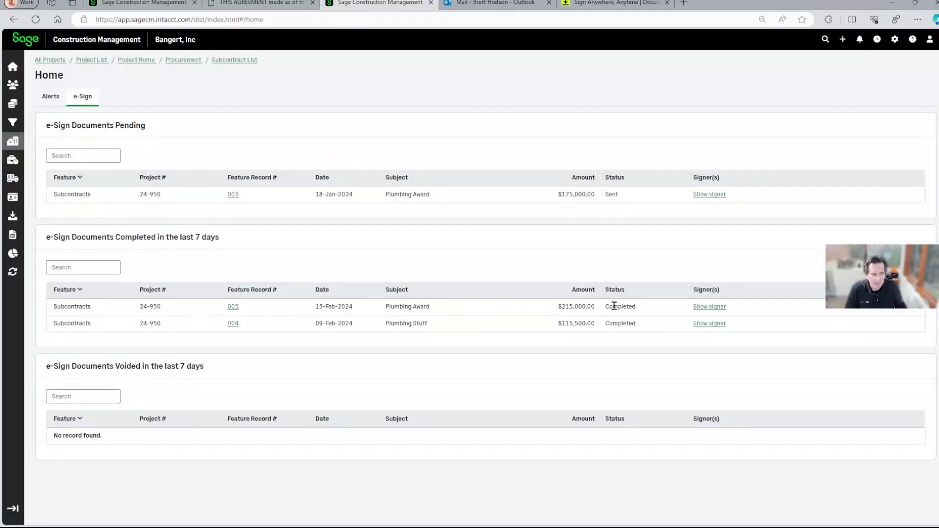
click(708, 306)
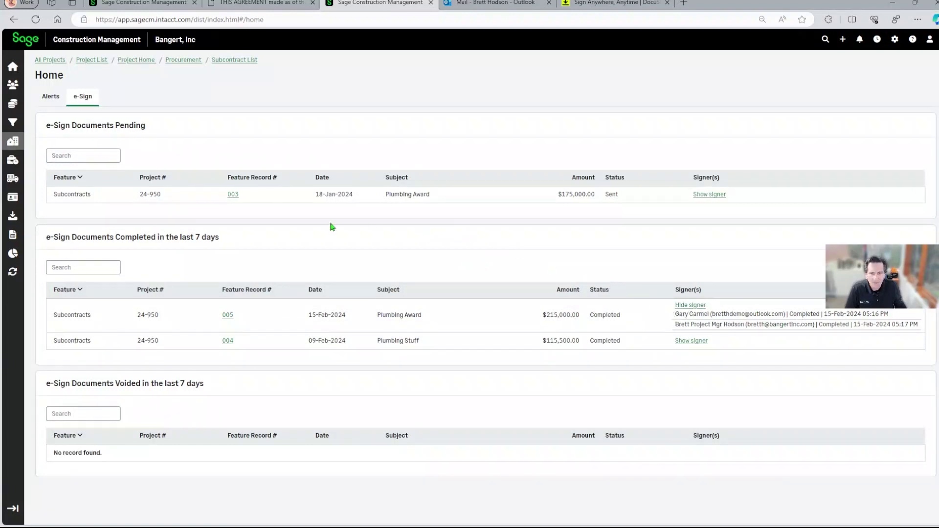
click(705, 194)
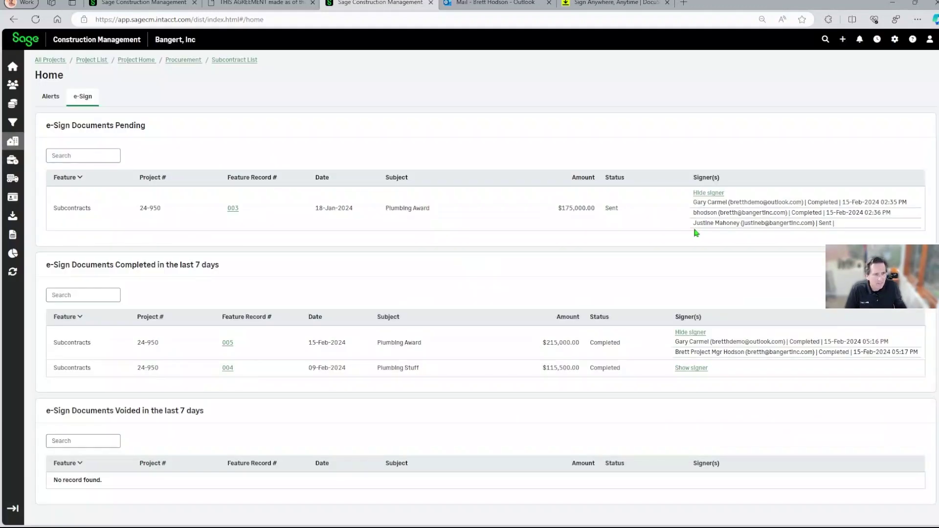
triple_click(695, 225)
click(708, 193)
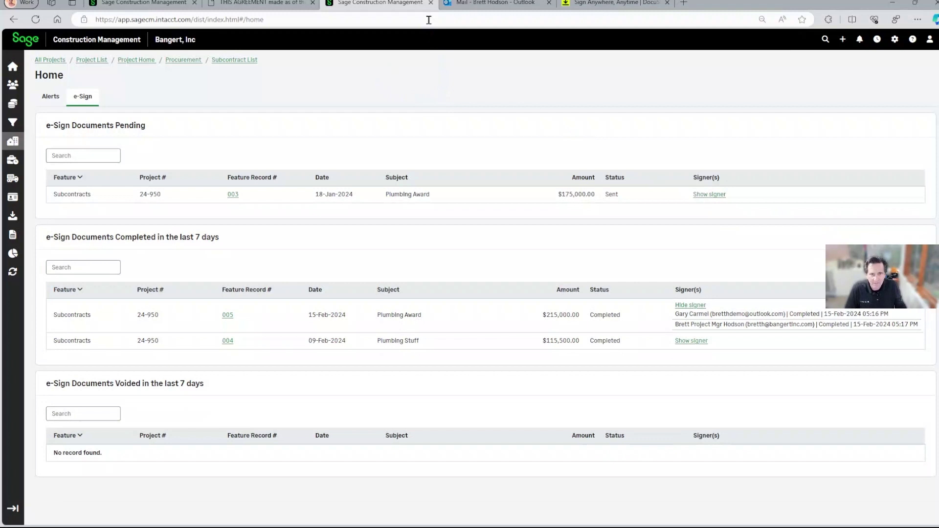
click(892, 3)
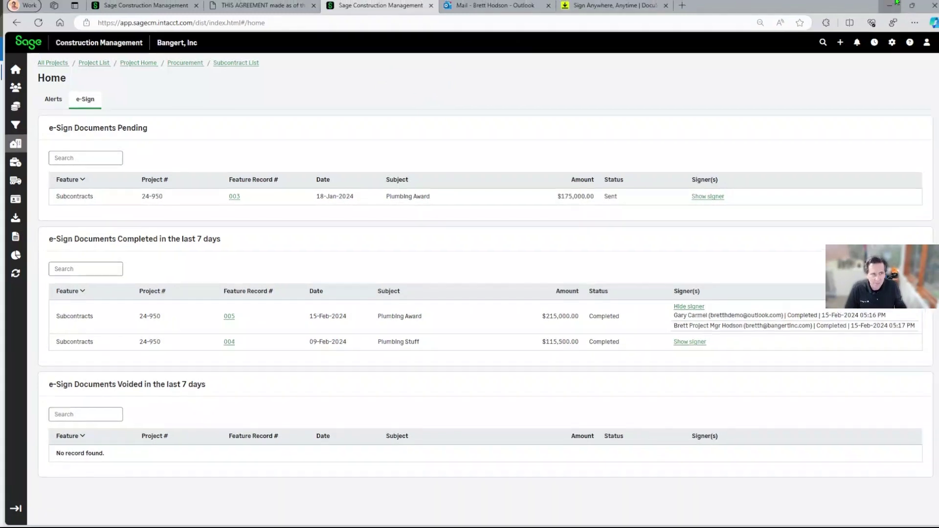